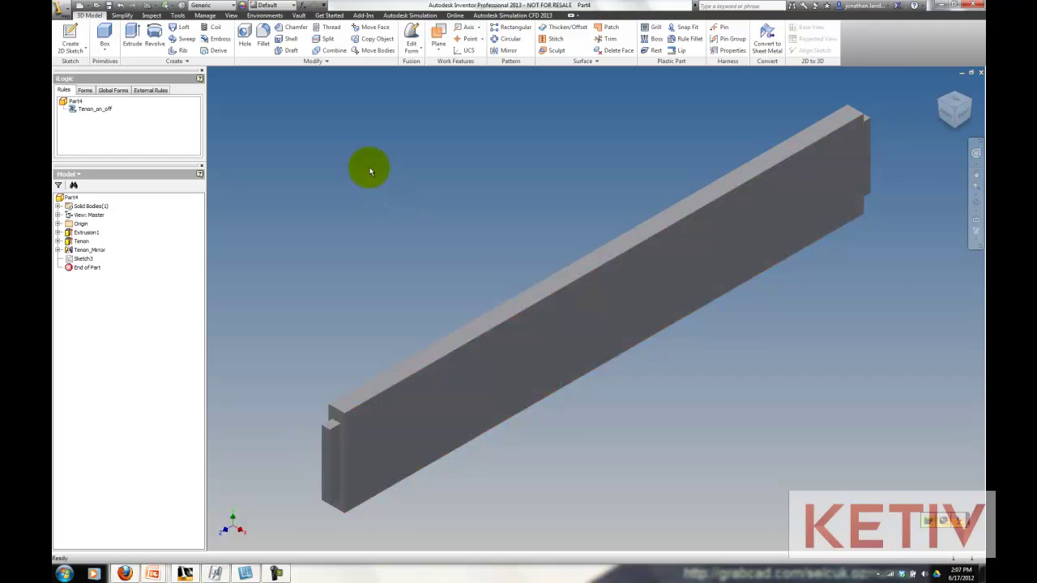
Test the Joint_Type user parameter by switching it to Regular Joint and back to Tenon Joint.
click(208, 15)
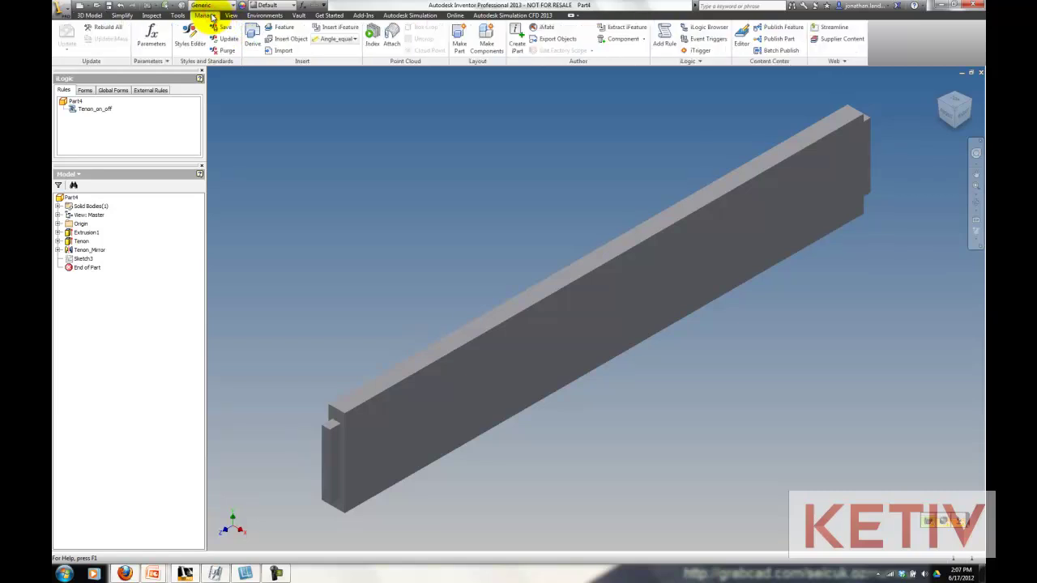
click(154, 34)
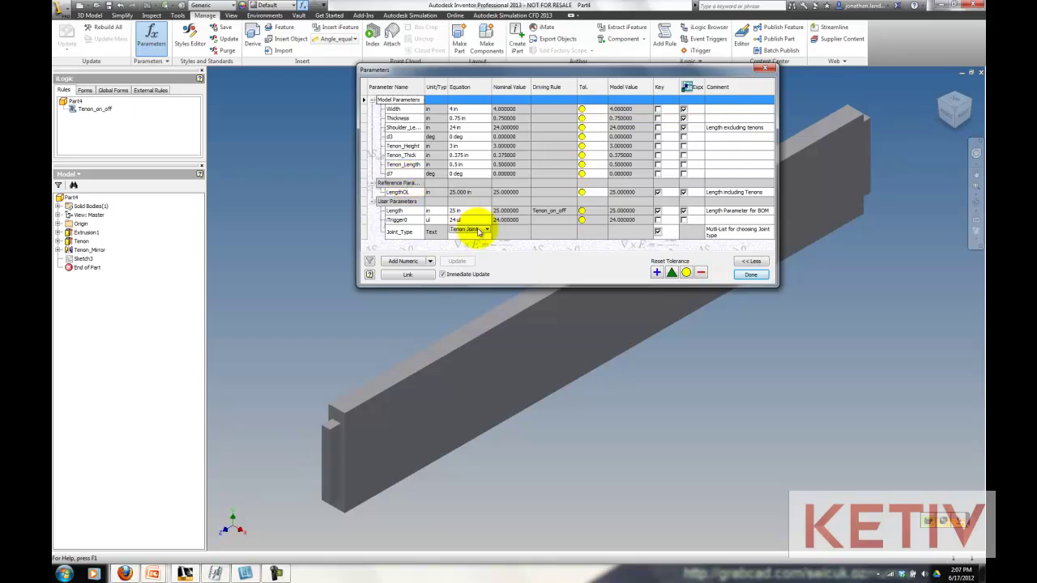
click(482, 229)
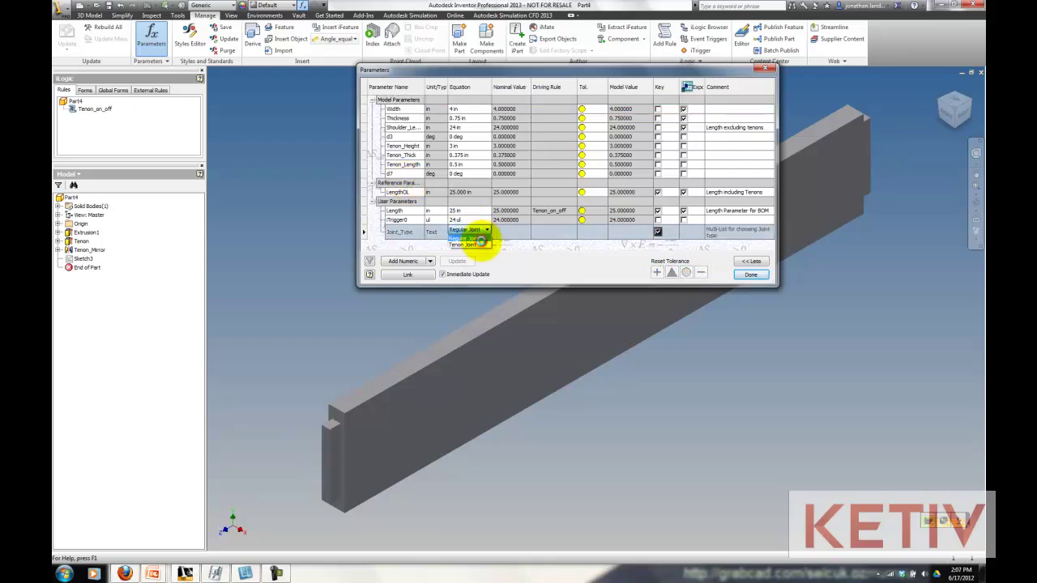
click(481, 240)
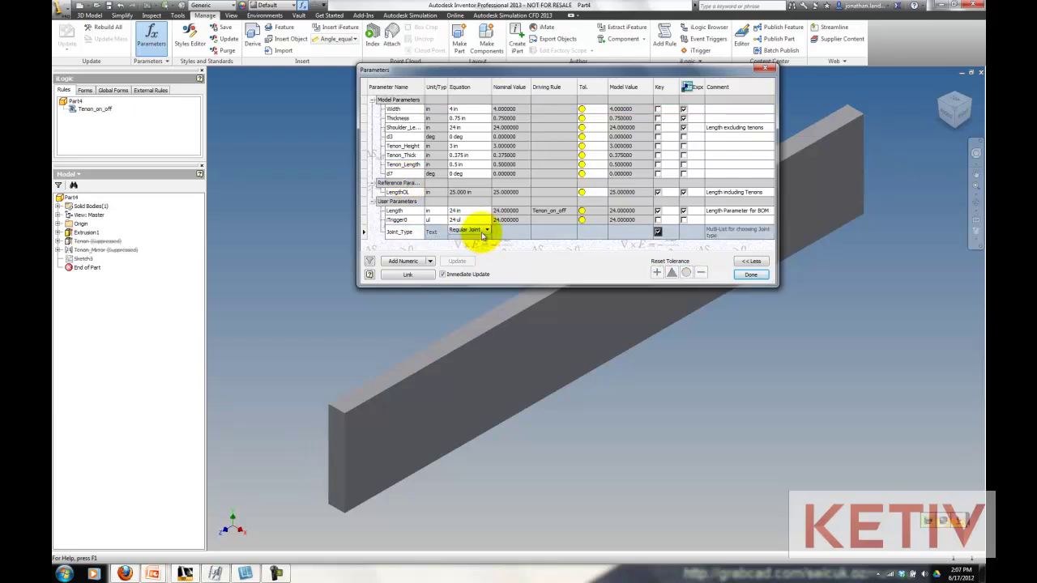
click(482, 231)
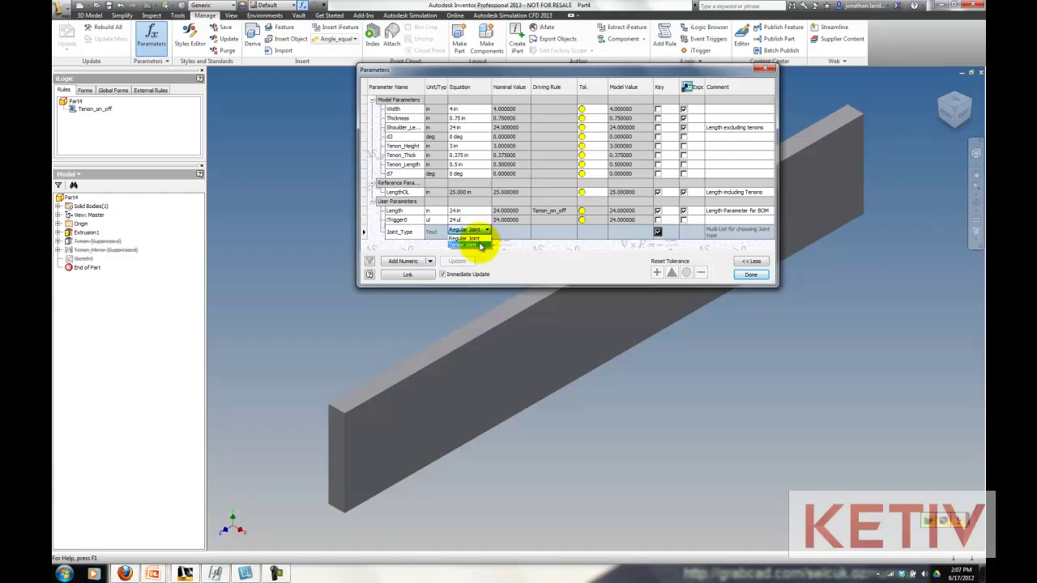
click(481, 246)
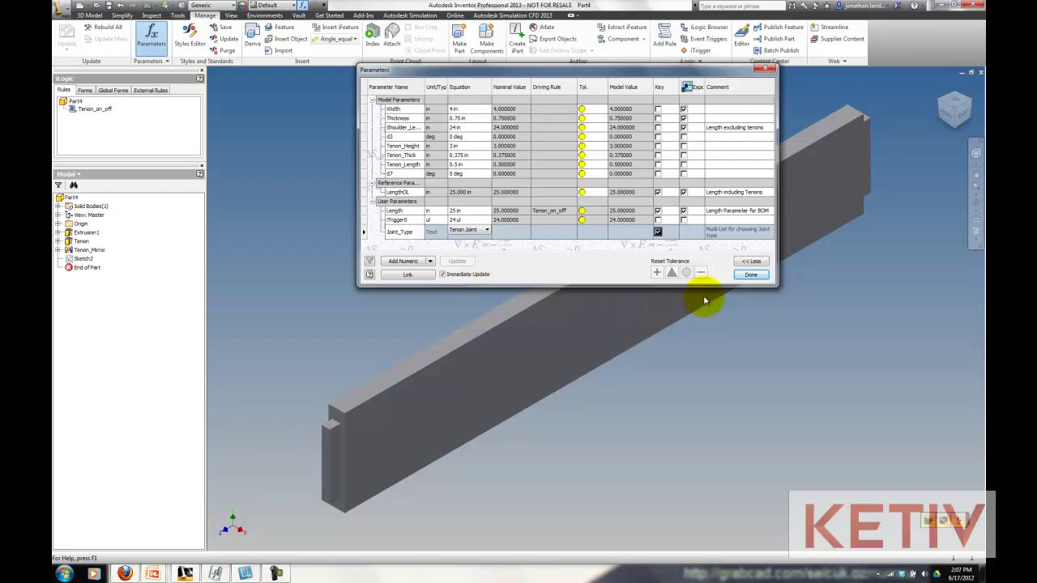
click(750, 275)
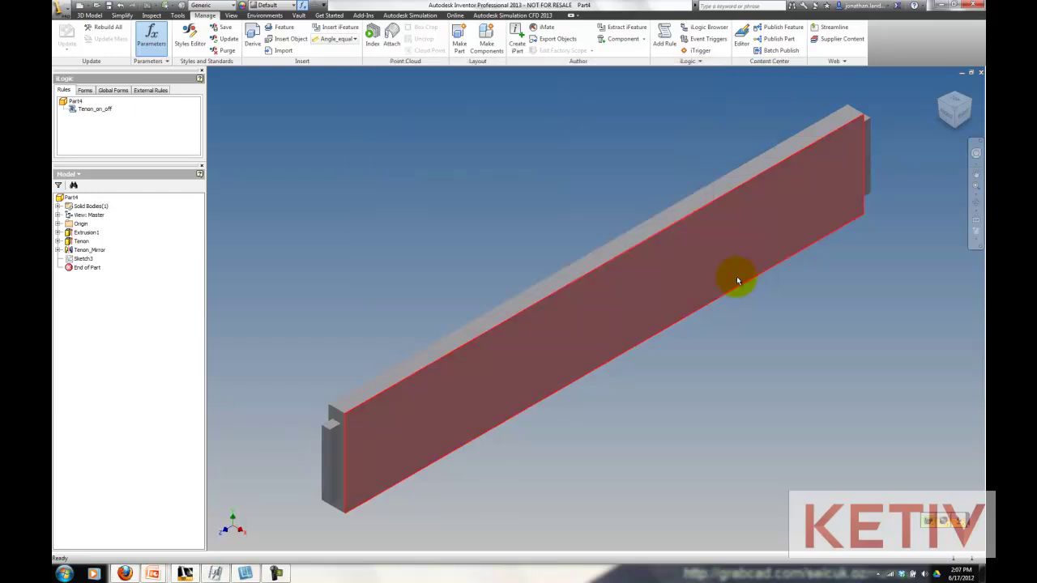
Create an iLogic form labelled Board Options, with all parameters listed as available in the form editor.
click(85, 90)
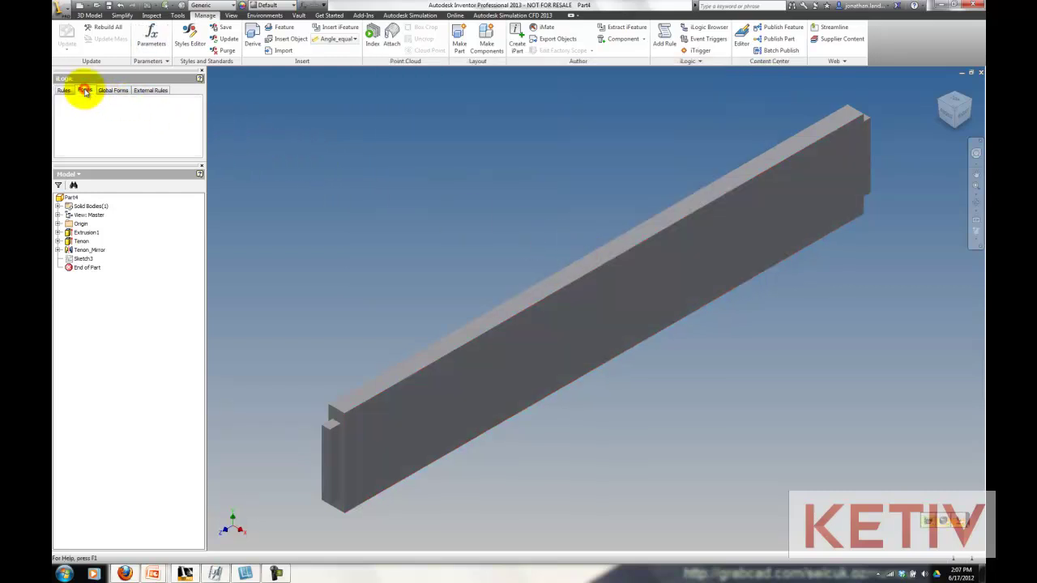
right_click(92, 120)
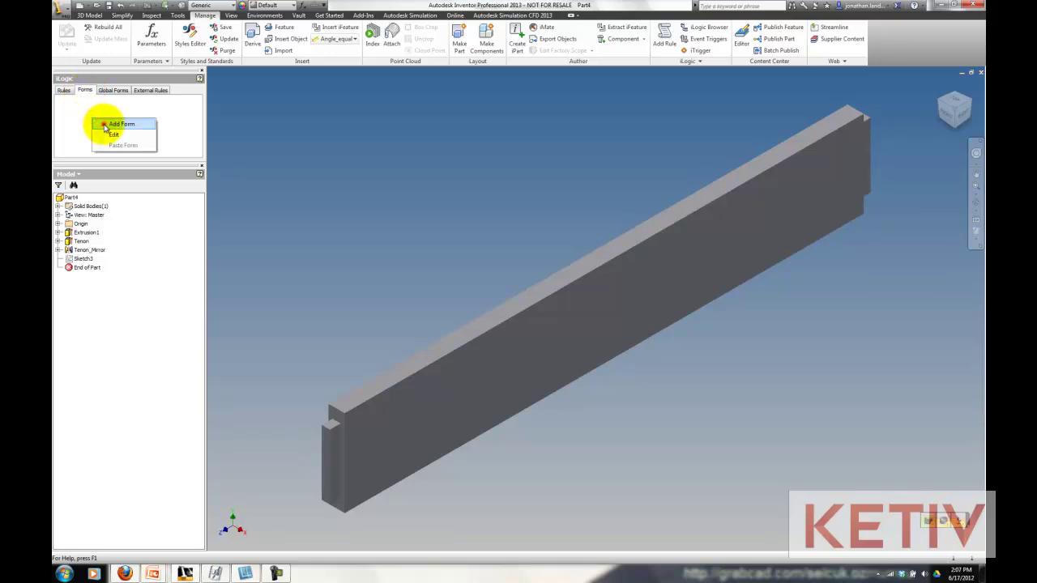
click(106, 125)
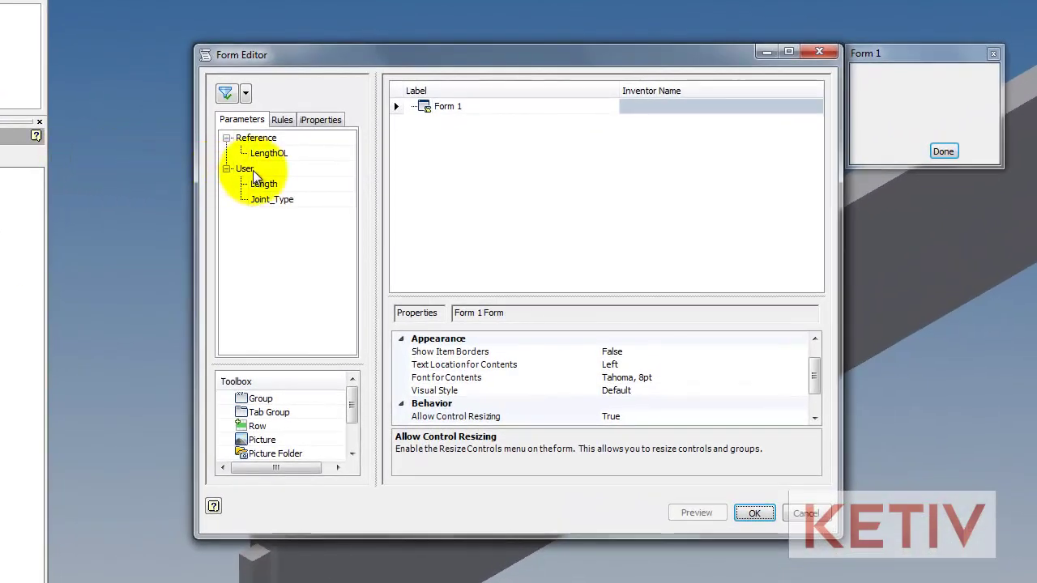
click(245, 93)
click(242, 115)
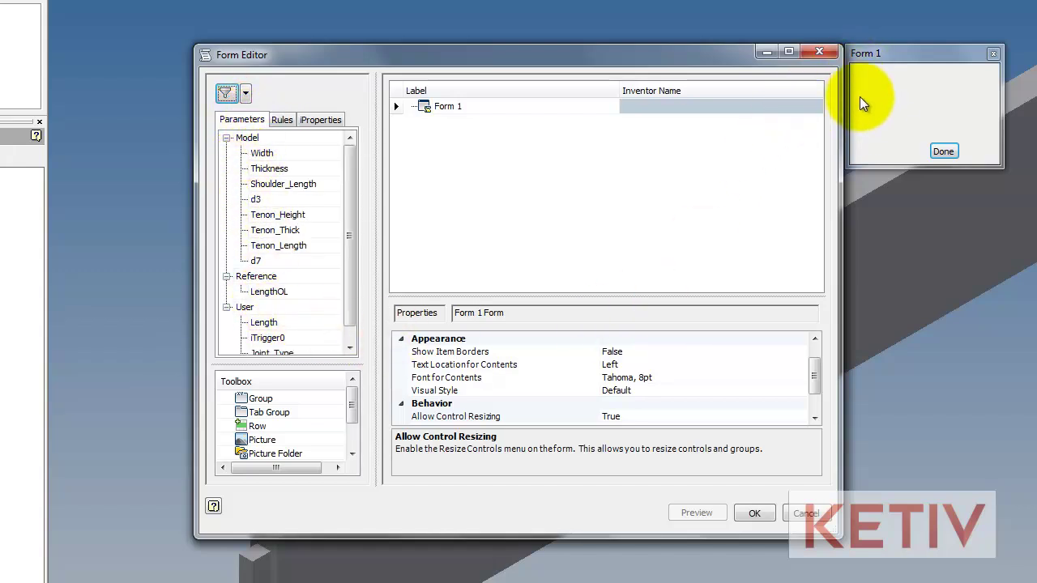
double_click(521, 106)
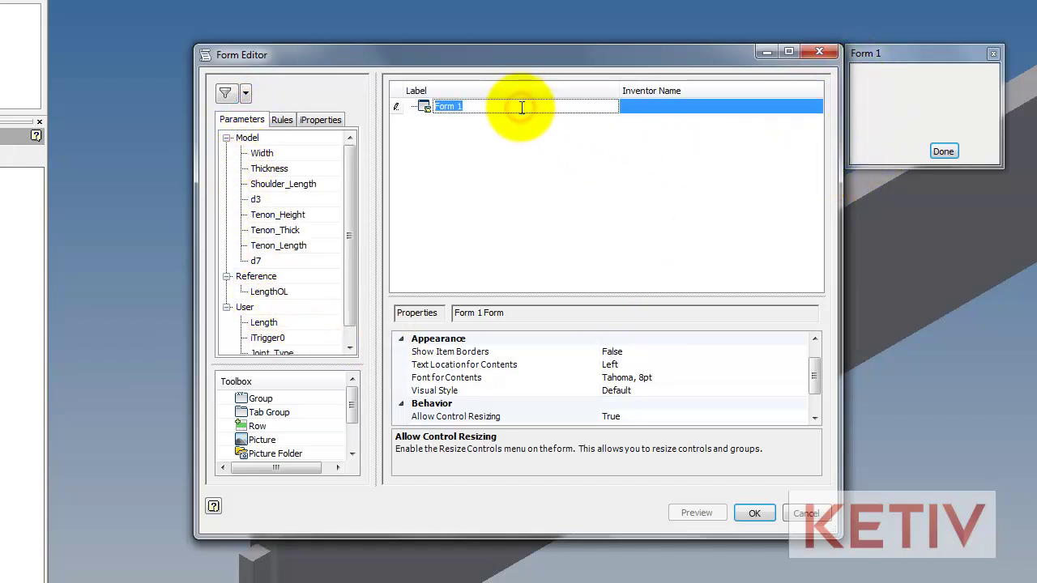
text(Bola)
key(Return)
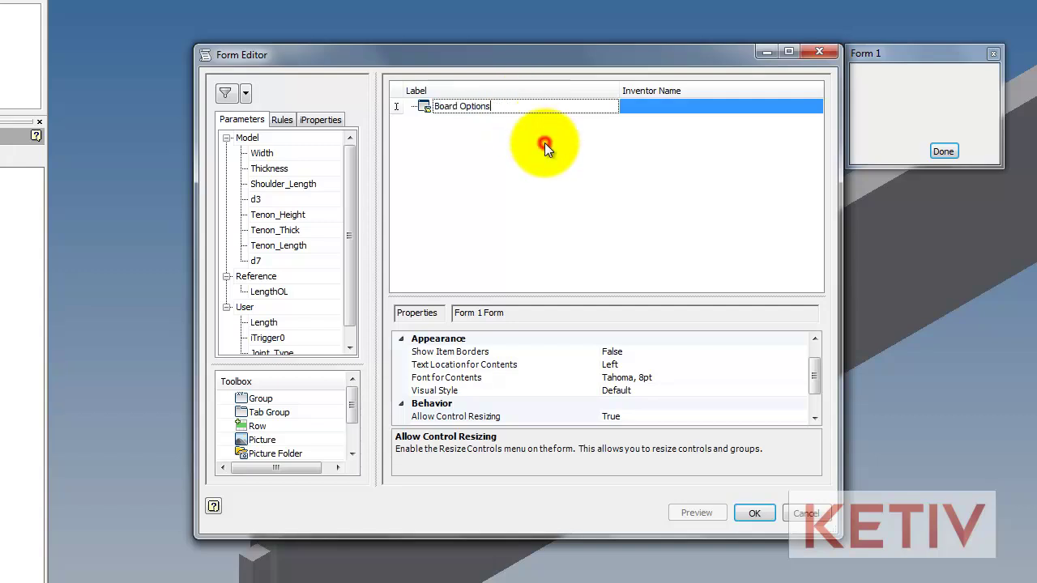
Add the Width, Thickness and Shoulder_Length model parameters to the Board Options form, in that order.
click(262, 153)
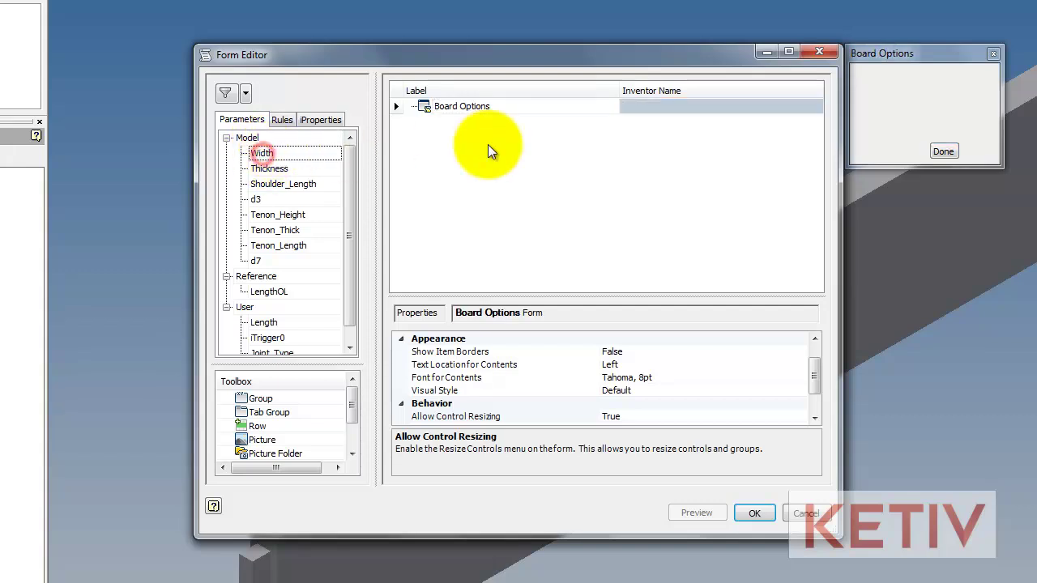
drag(488, 146, 488, 148)
drag(269, 169, 478, 153)
click(296, 185)
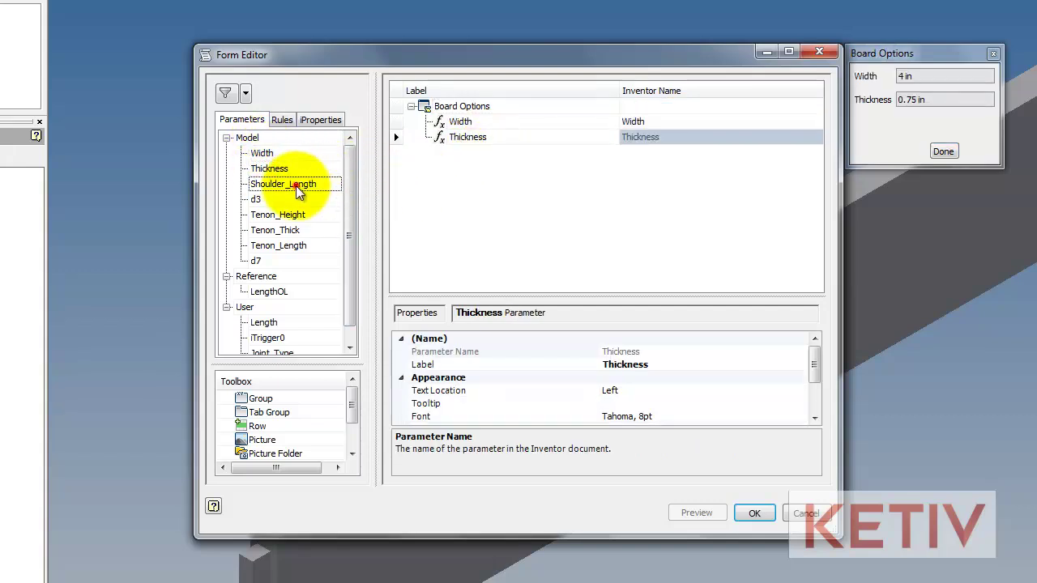
drag(298, 188, 454, 180)
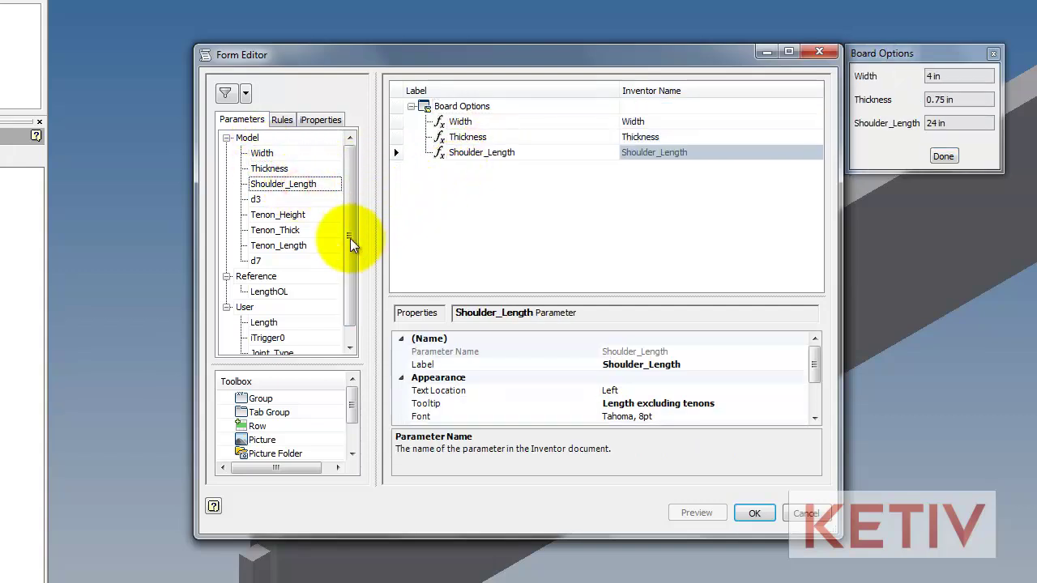
Add a splitter below Shoulder_Length in the form, followed by Joint_Type, Tenon_Height, Tenon_Thick and Tenon_Length.
drag(346, 254, 351, 294)
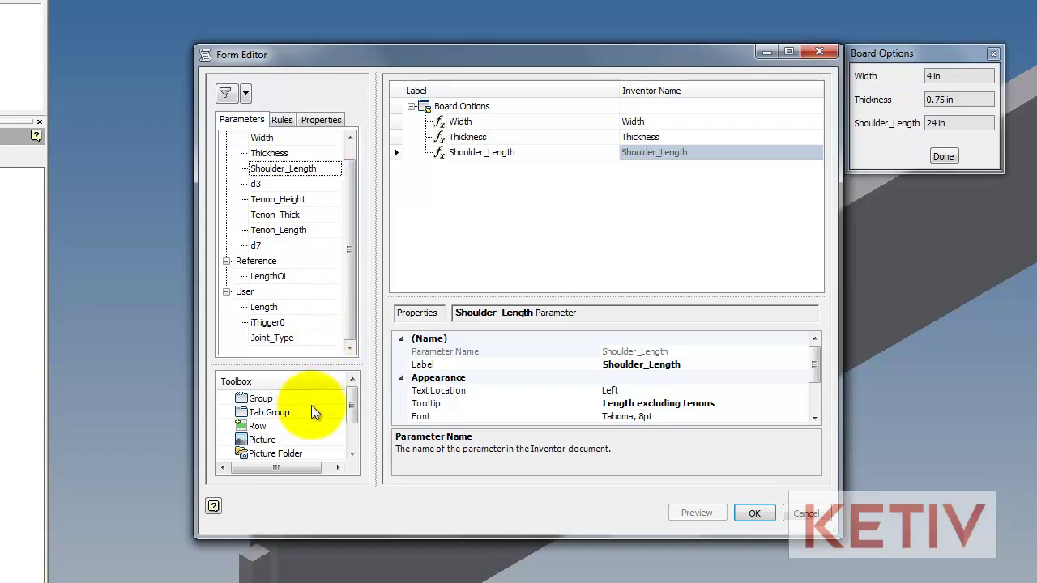
drag(351, 407, 355, 459)
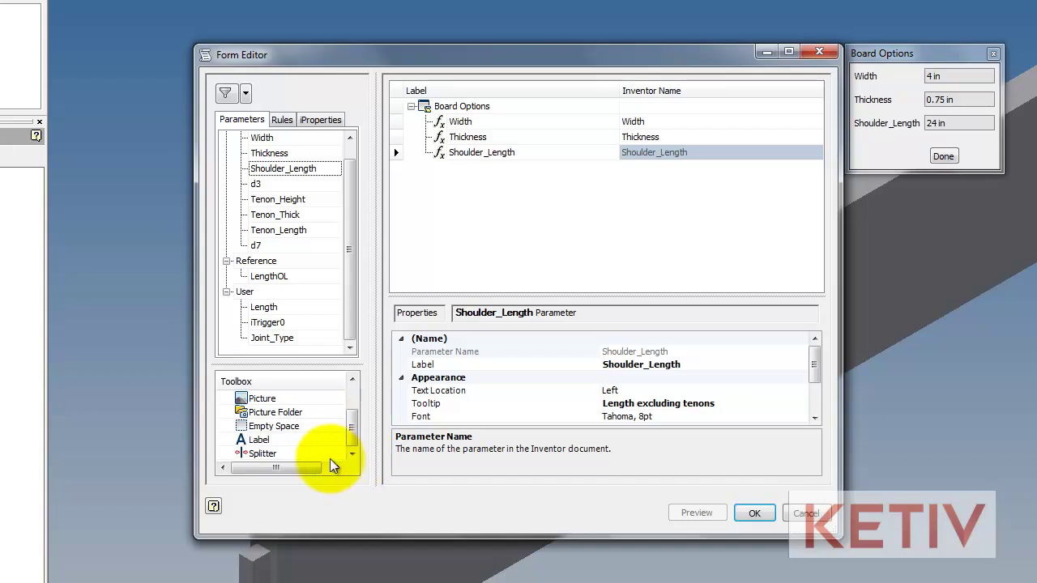
drag(274, 453, 462, 188)
drag(273, 337, 455, 190)
drag(267, 201, 410, 203)
drag(276, 214, 407, 213)
drag(292, 230, 490, 235)
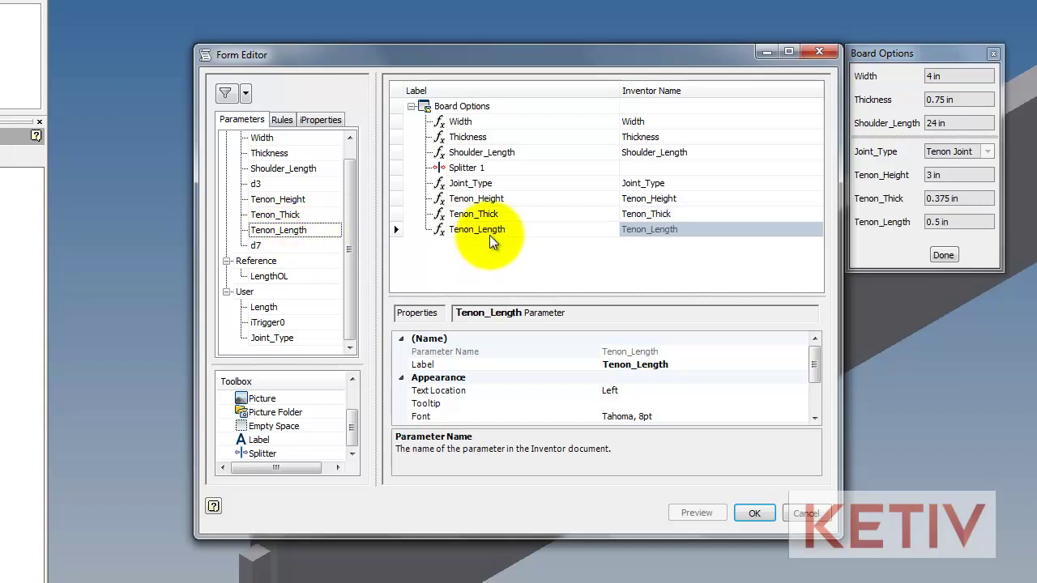
Insert a picture above Width in the form using 610px-Celtic-knot-insquare.svg.png, and accept the finished form.
drag(262, 394, 478, 121)
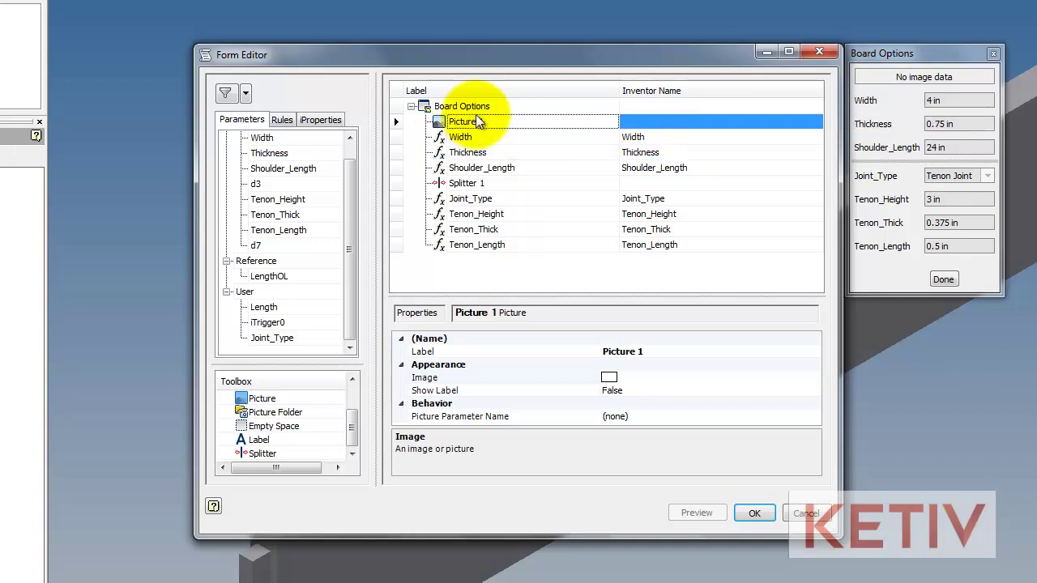
click(670, 374)
click(813, 377)
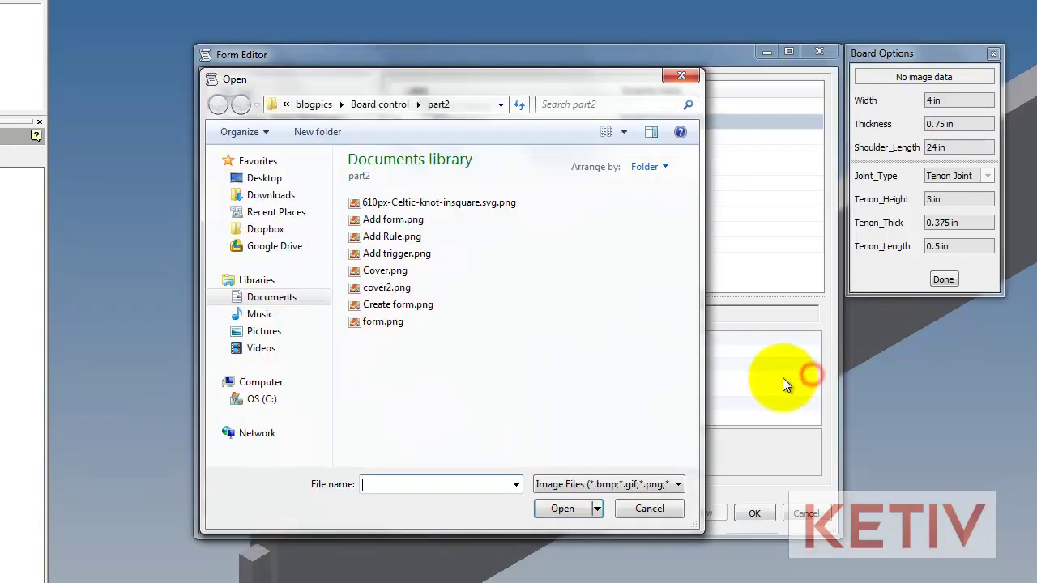
click(409, 204)
click(571, 508)
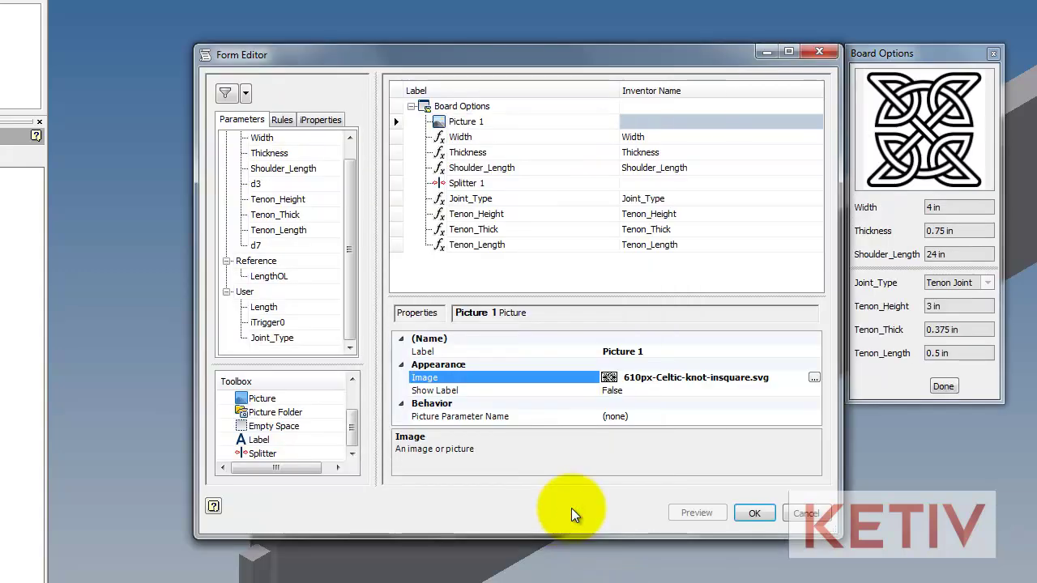
click(741, 510)
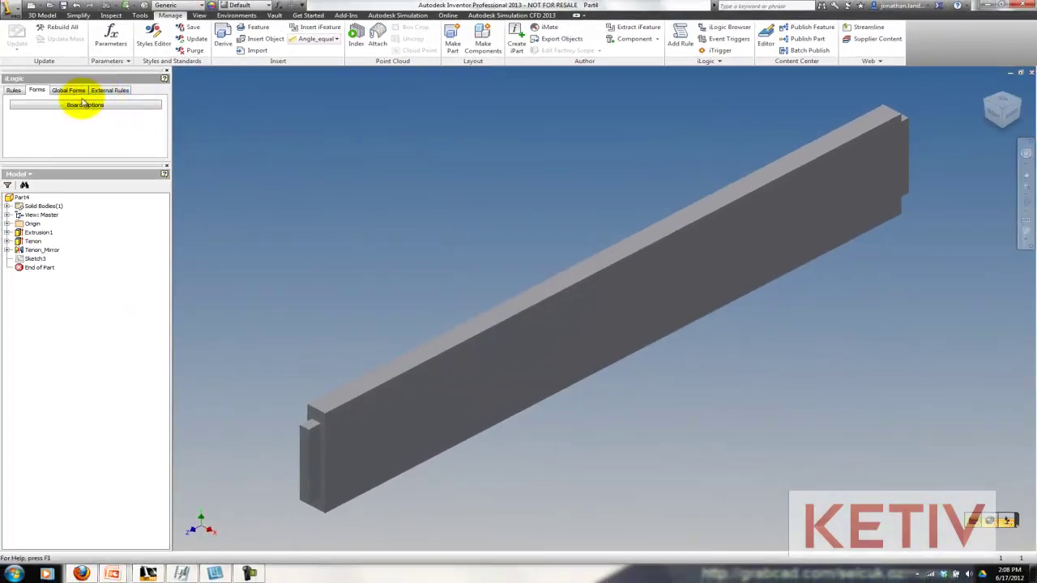
Use the Board Options form to set Width to 6 in and toggle Joint_Type to Regular Joint and back to Tenon Joint.
click(81, 105)
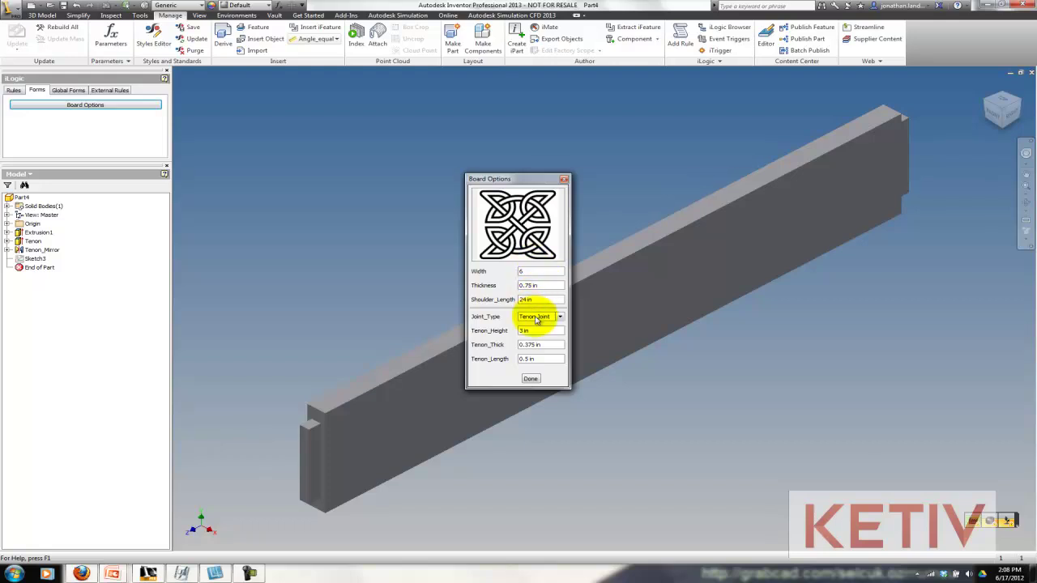
click(535, 316)
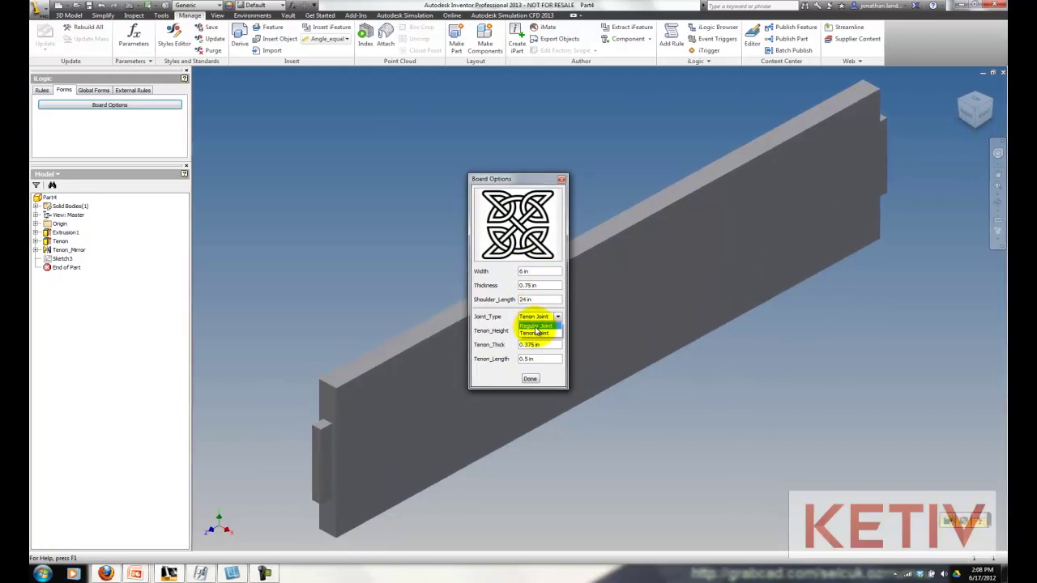
click(535, 325)
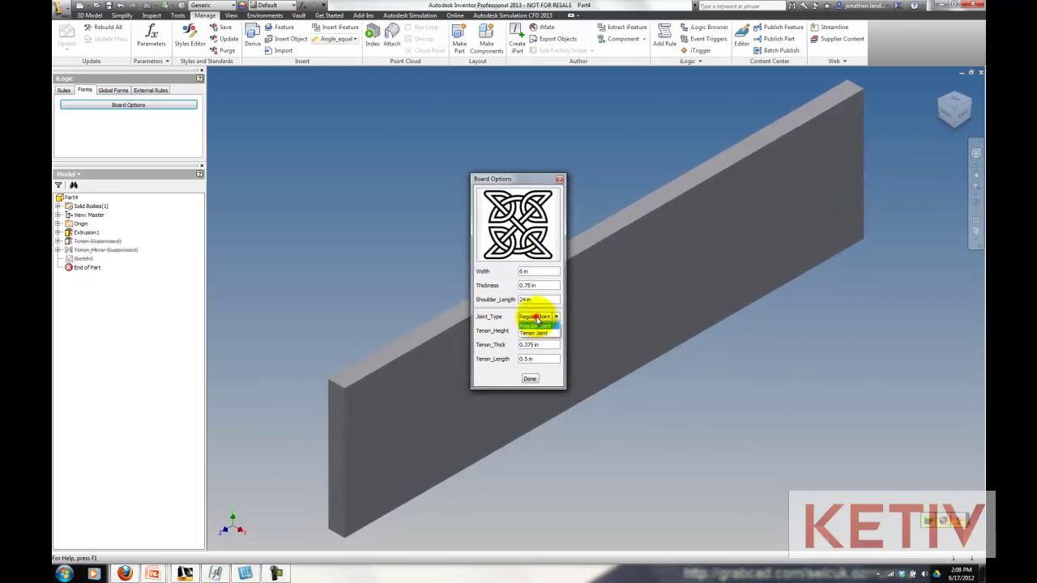
click(537, 333)
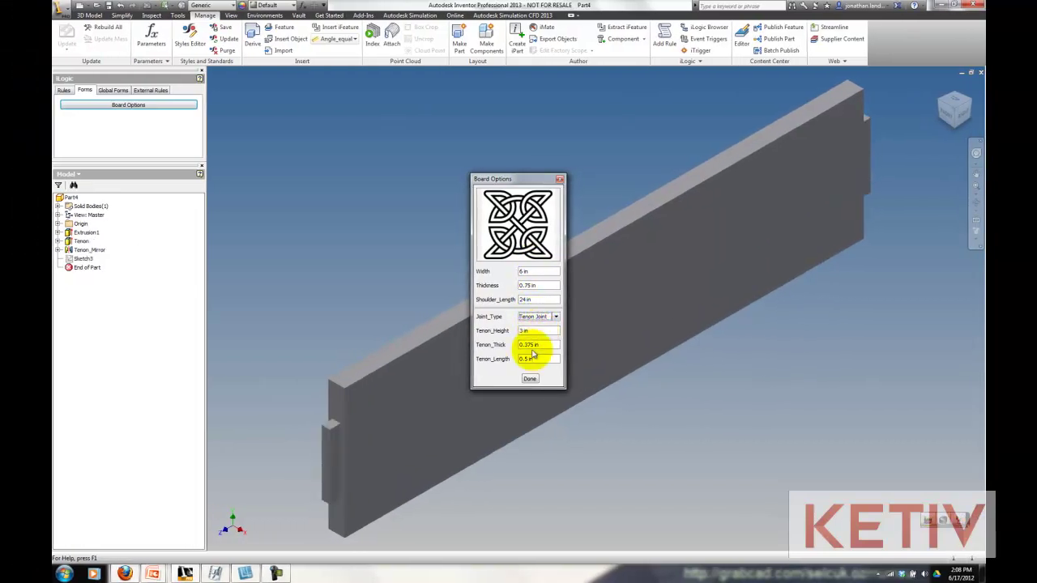
click(529, 379)
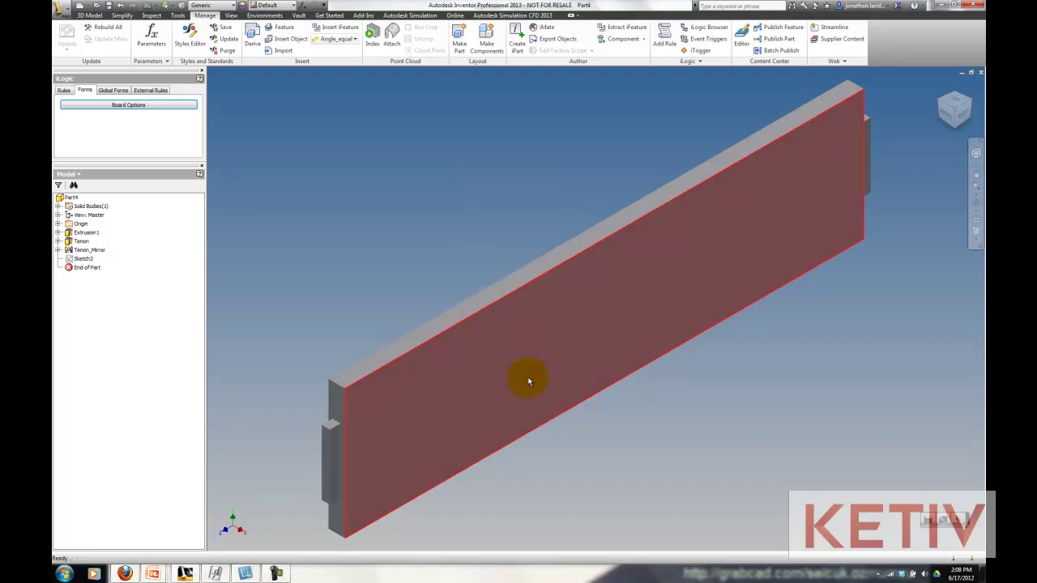
click(377, 234)
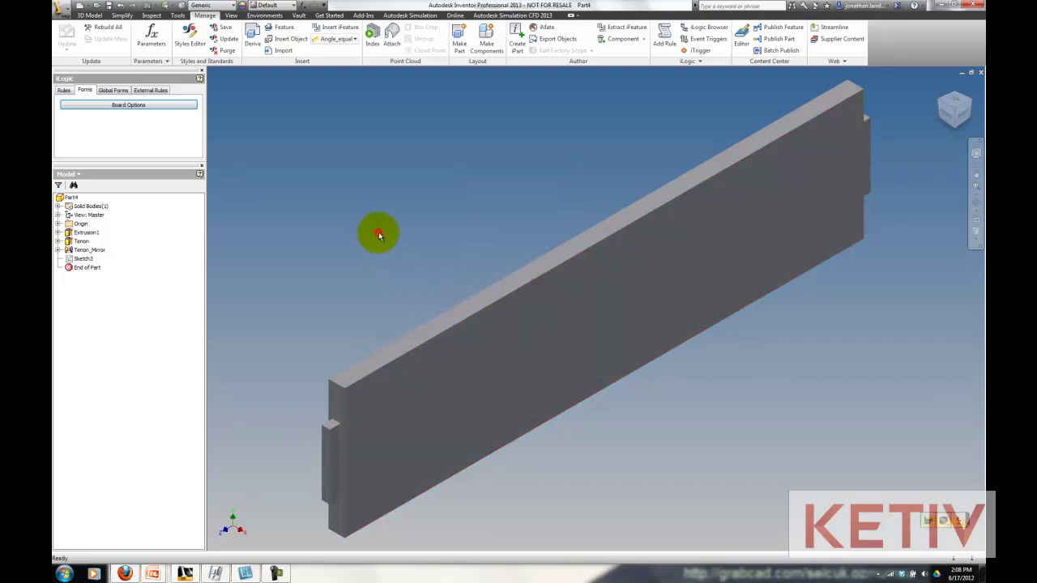
Add a new iLogic rule named Fire Form to the part and open it for editing.
click(68, 90)
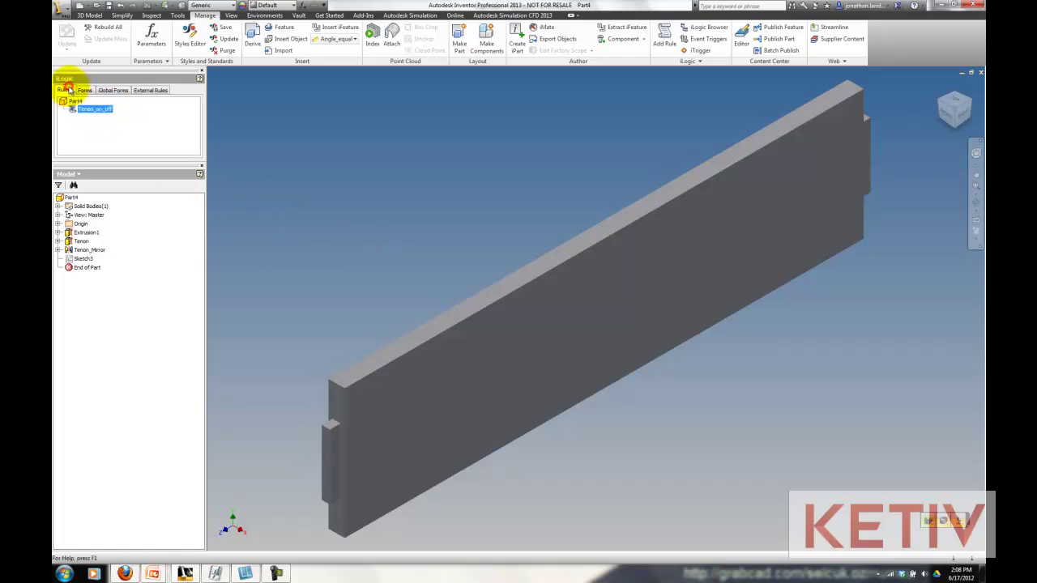
right_click(93, 136)
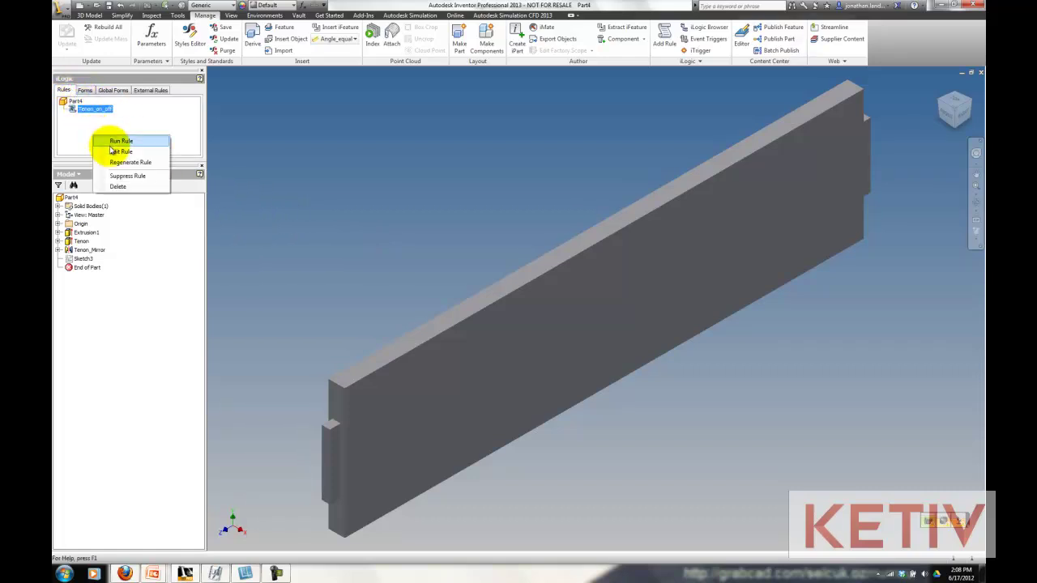
click(81, 126)
right_click(79, 129)
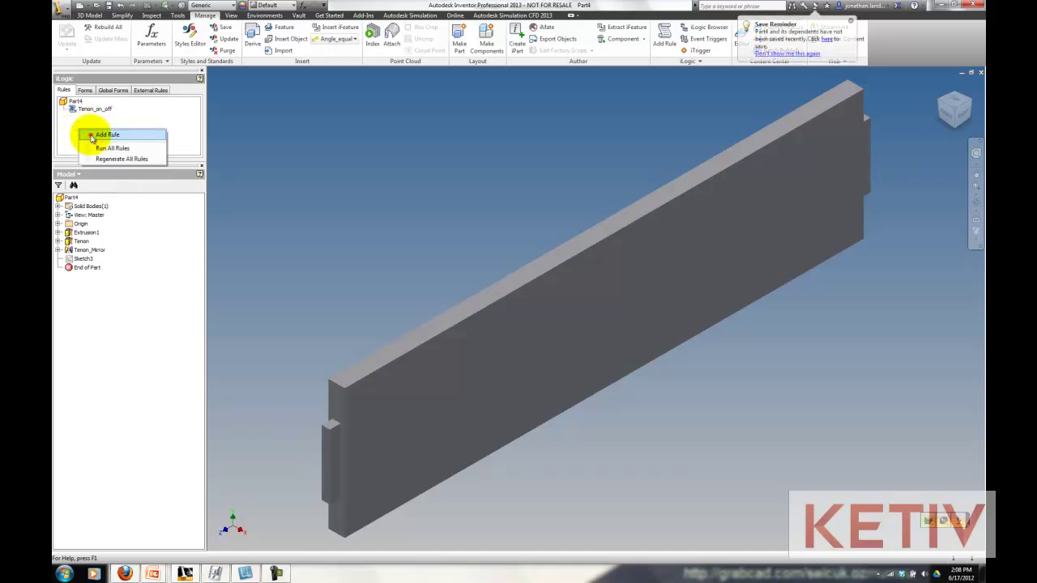
click(107, 134)
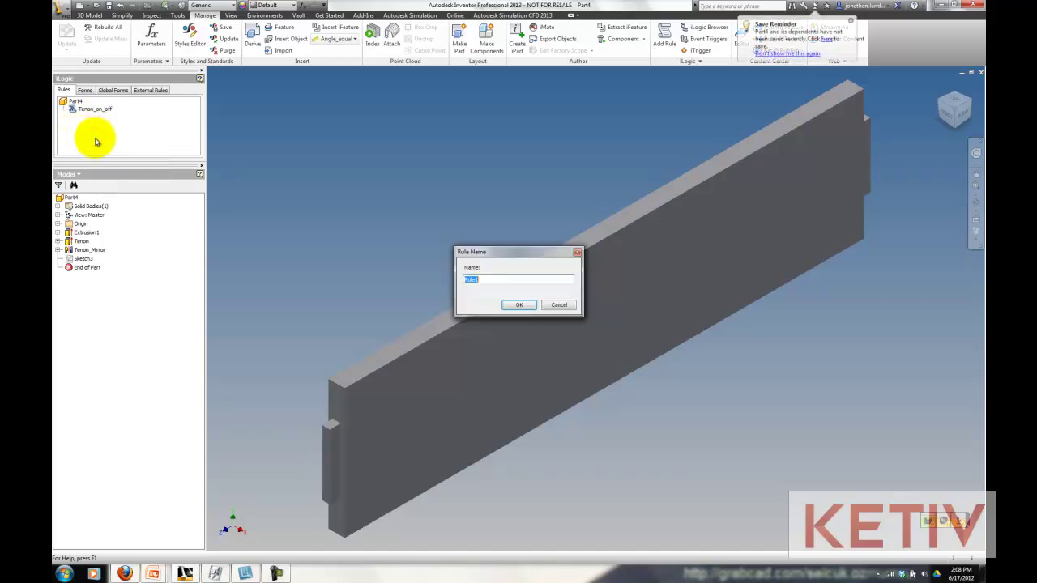
text(Fire Form)
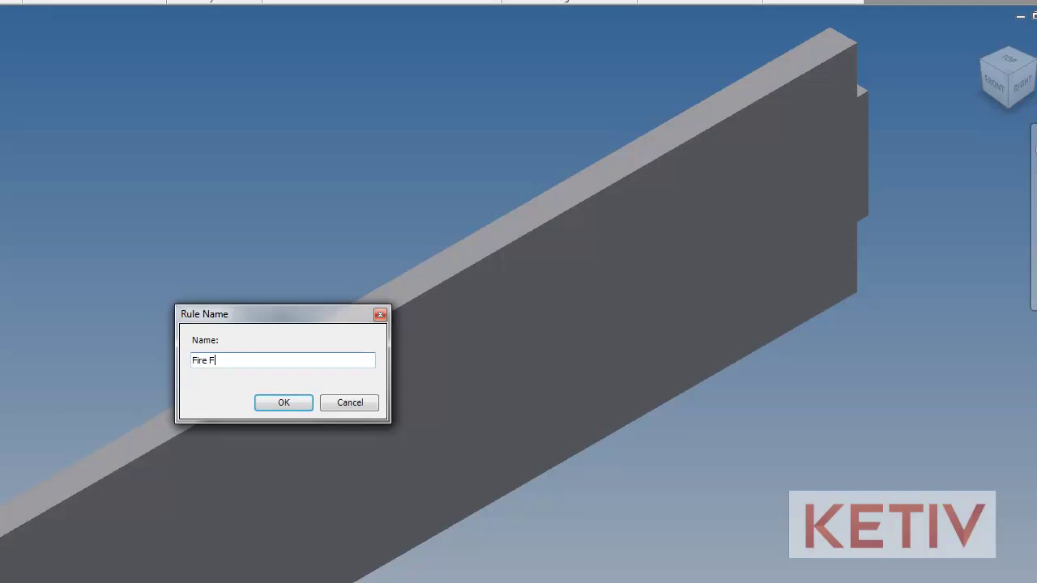
key(Return)
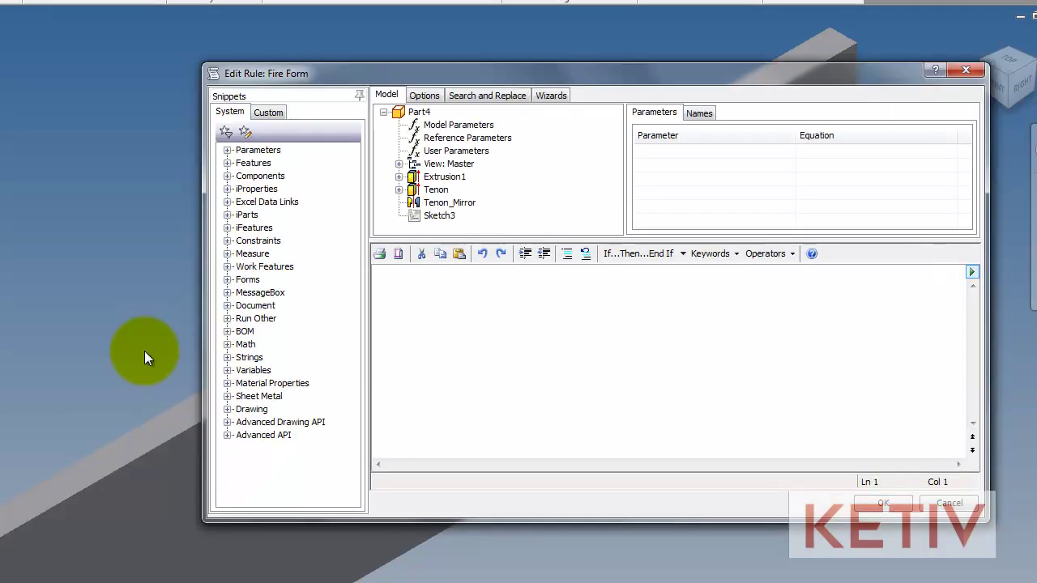
Write the Fire Form rule as trigger=iTrigger0 and iLogicForm.Show("Board Options"), accept it, and close the form it launches.
text(trigg)
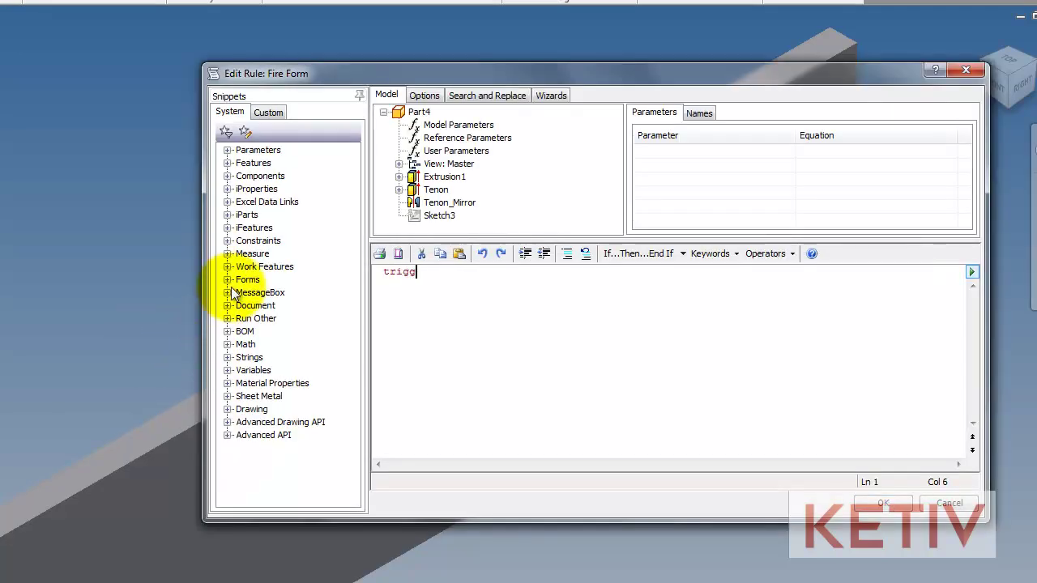
text(er=iTrigger0)
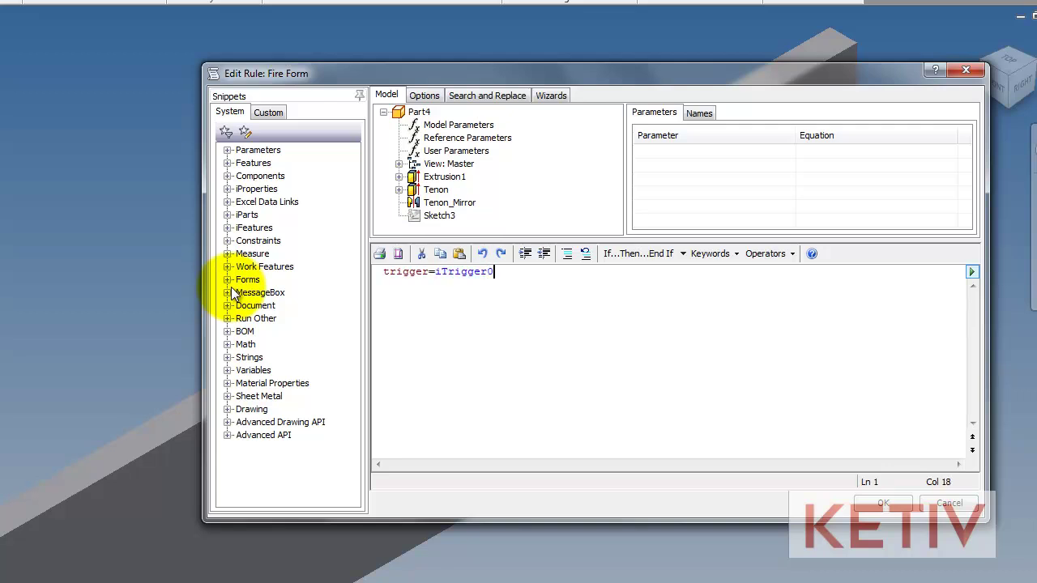
click(227, 280)
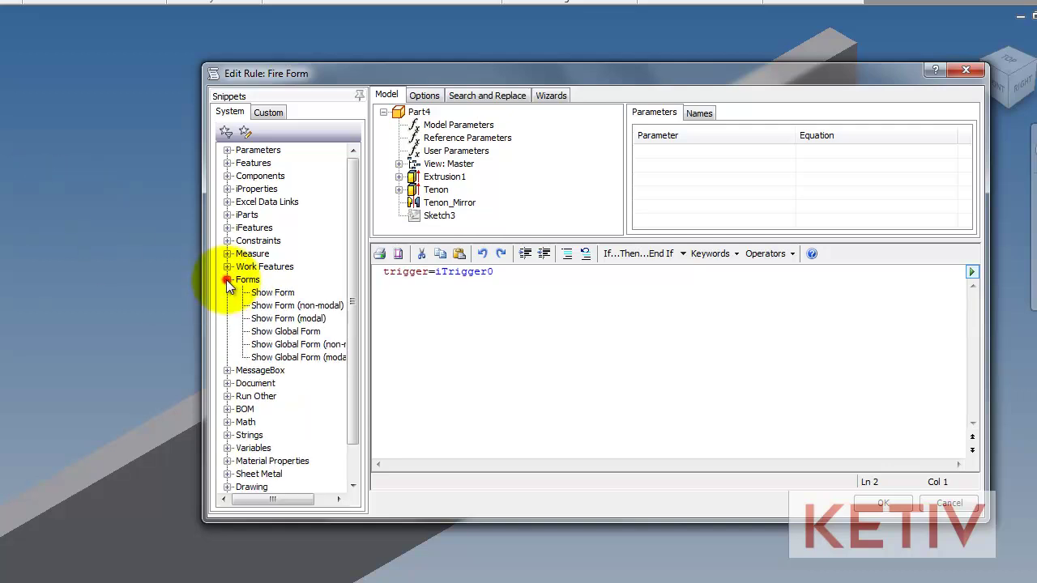
double_click(271, 292)
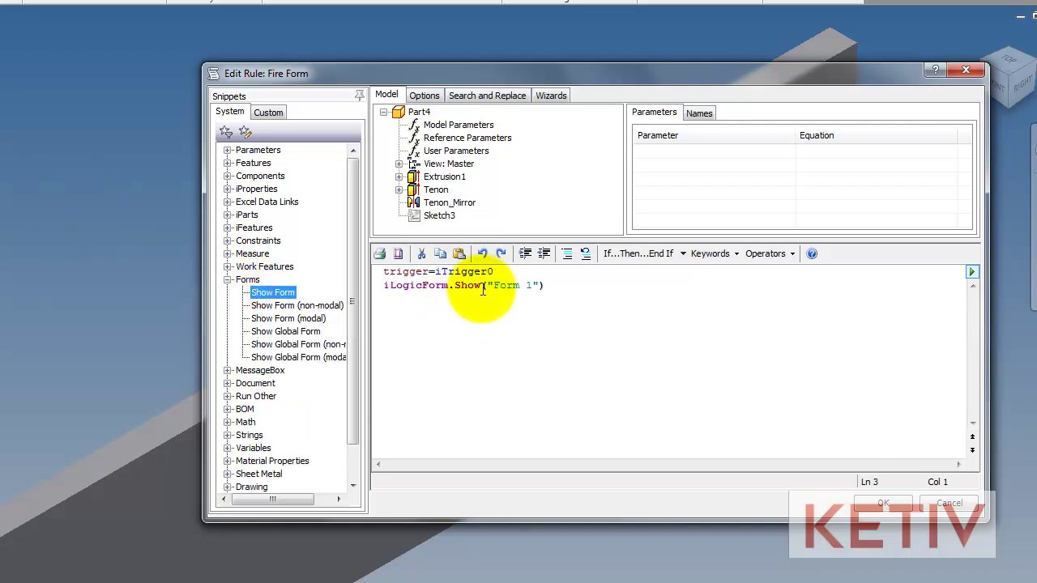
drag(494, 287, 526, 285)
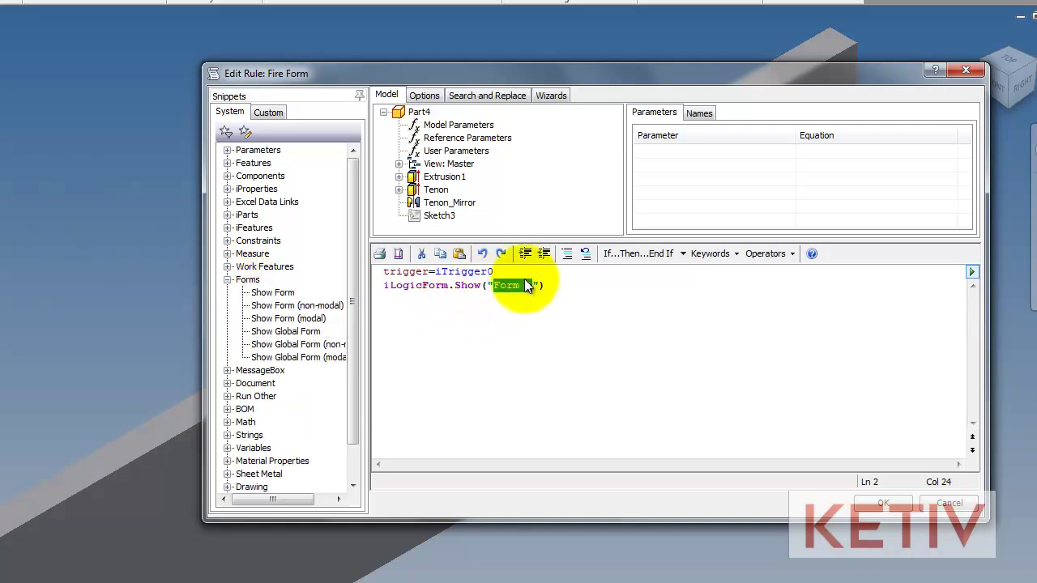
text(Board Options)
click(887, 503)
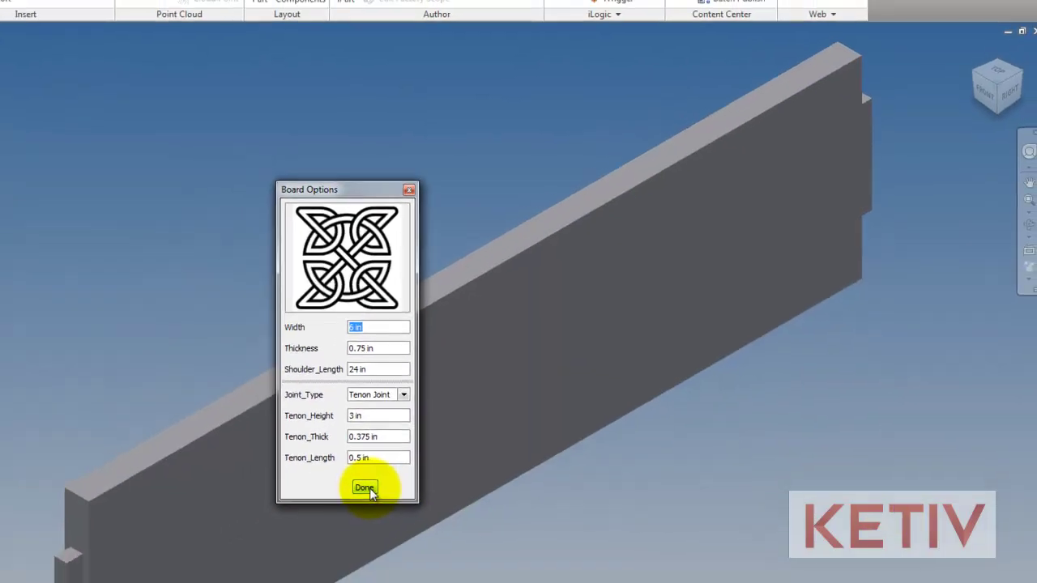
click(364, 488)
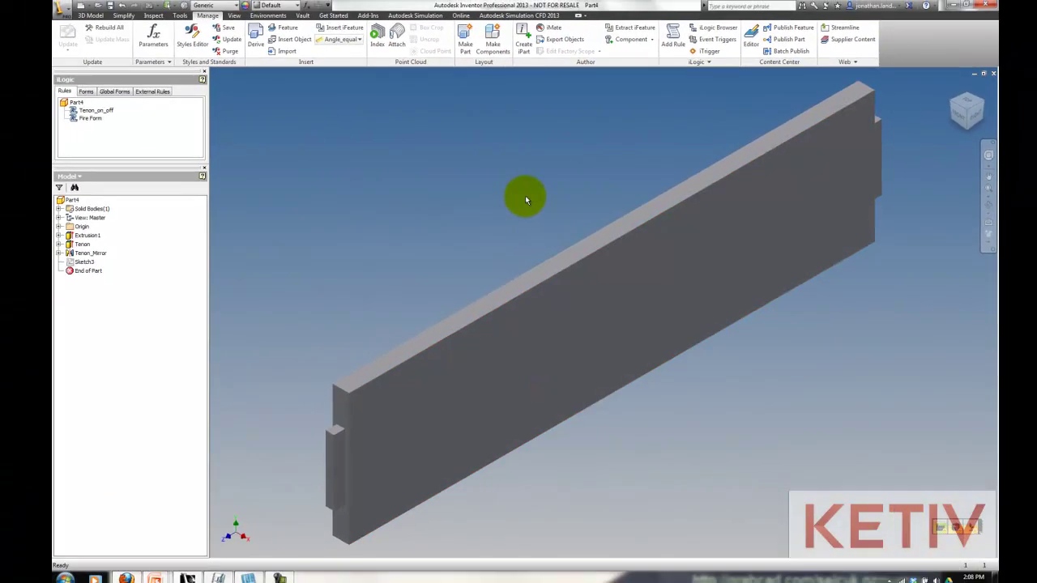
Assign the Fire Form rule to the New Document event trigger and accept the event settings.
click(701, 39)
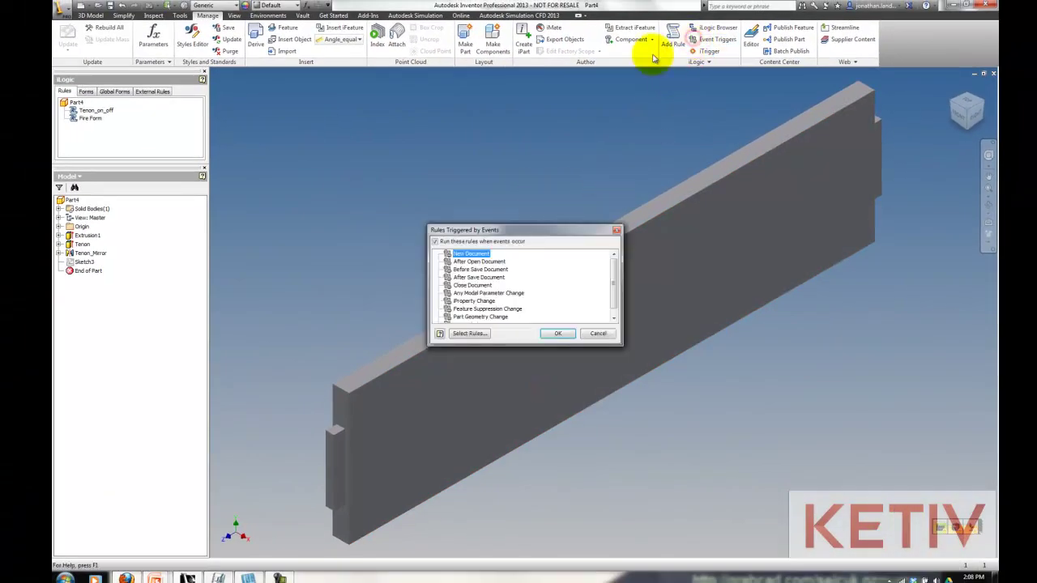
click(468, 333)
click(474, 221)
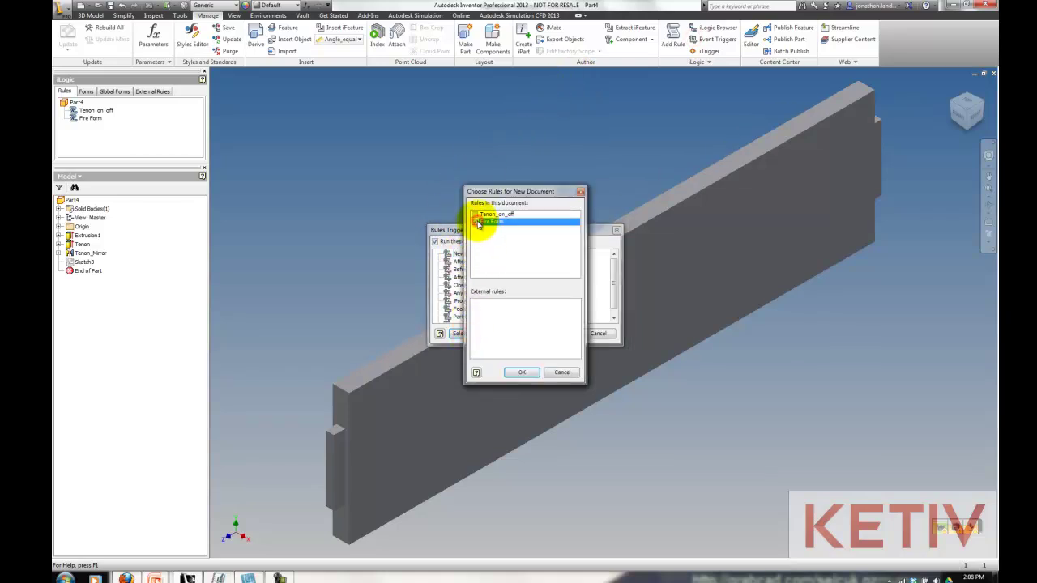
click(521, 372)
click(554, 333)
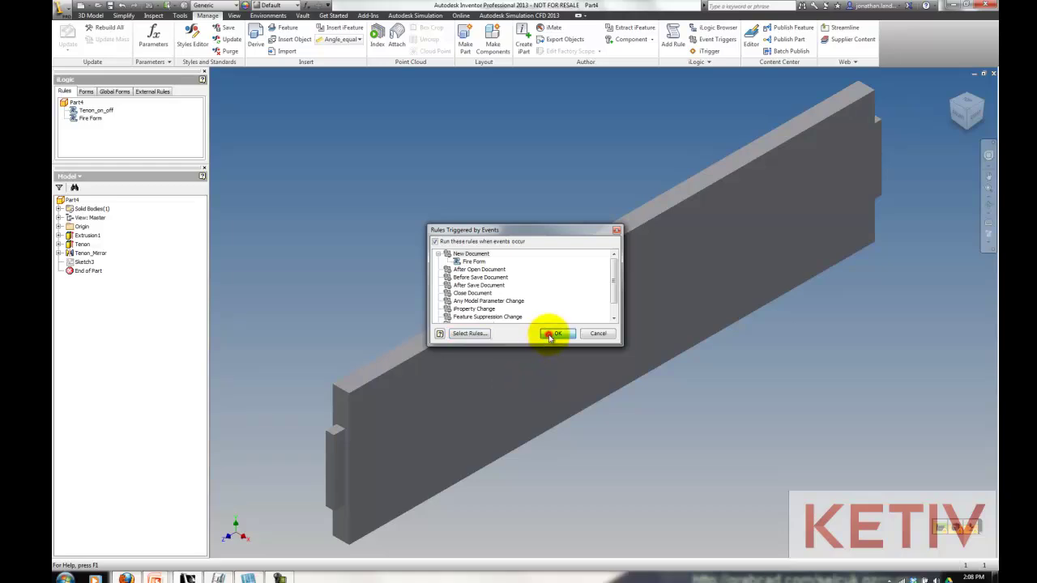
Fire the iTrigger to test the Board Options form, close the form, and add the iTrigger command to the Quick Access Toolbar.
click(696, 51)
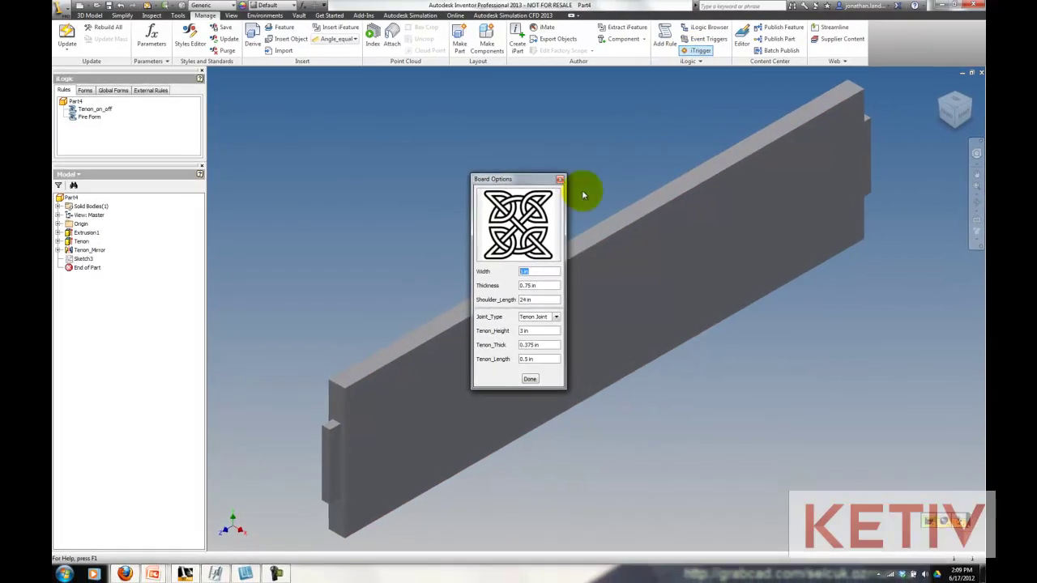
click(527, 379)
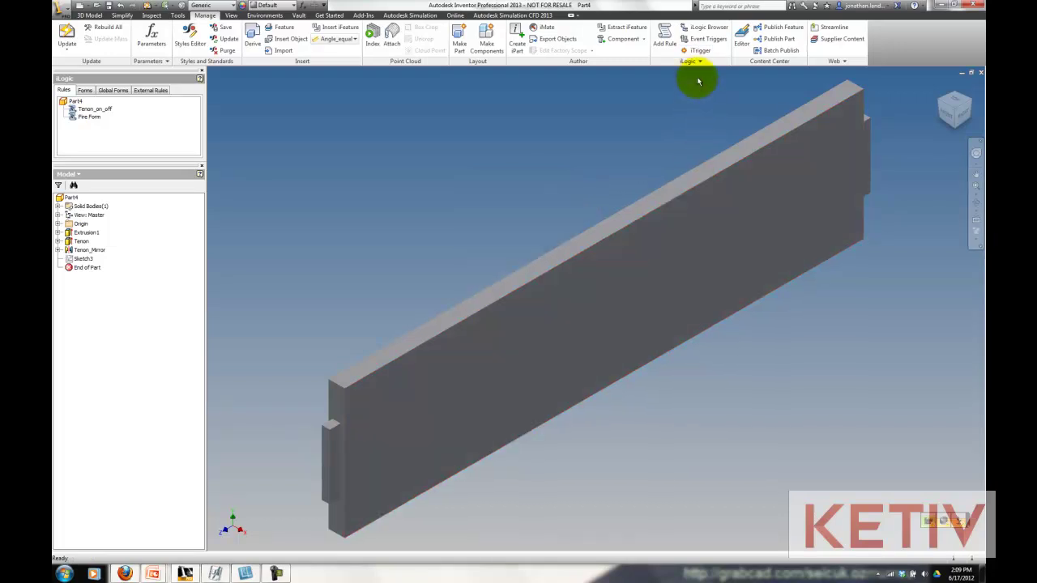
right_click(698, 53)
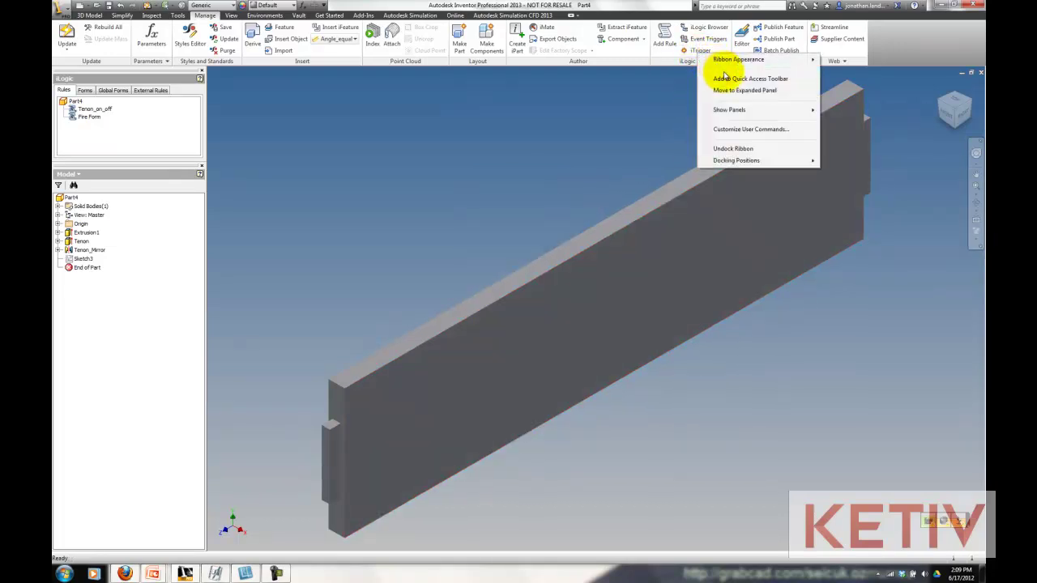
click(725, 79)
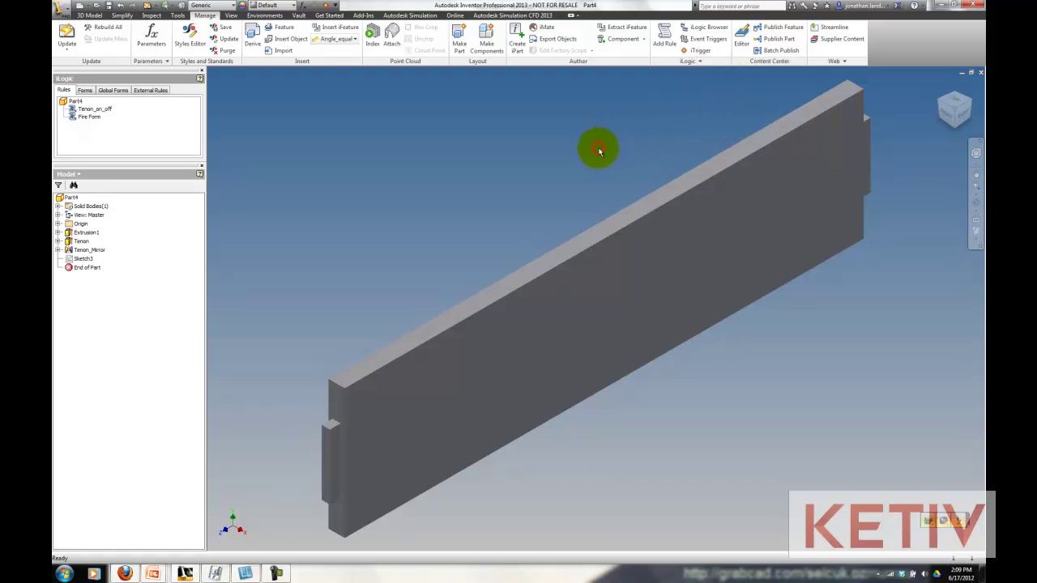
Create a new part from the prepared board template and set its view to Home View.
click(81, 7)
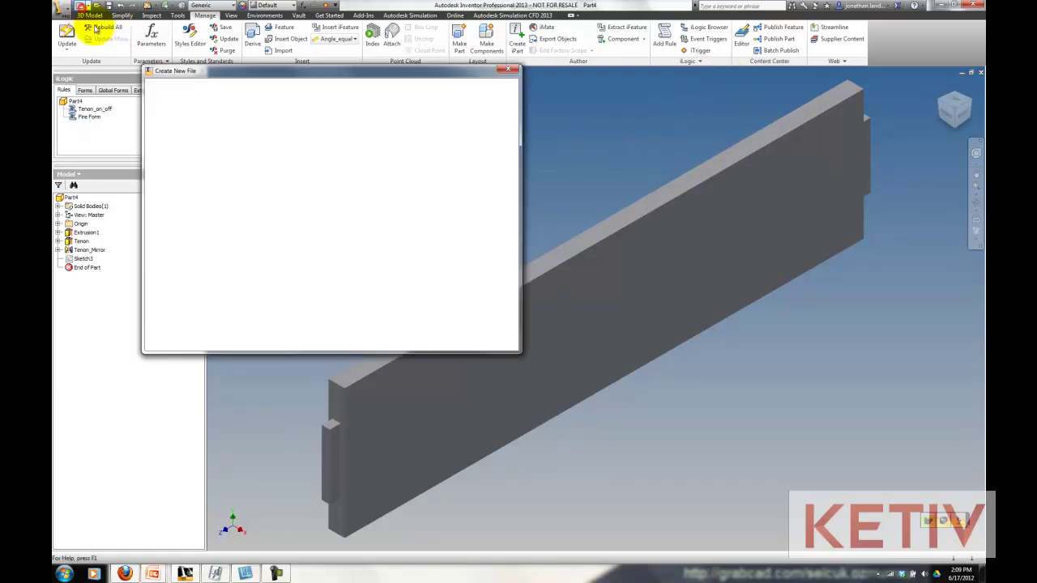
double_click(338, 128)
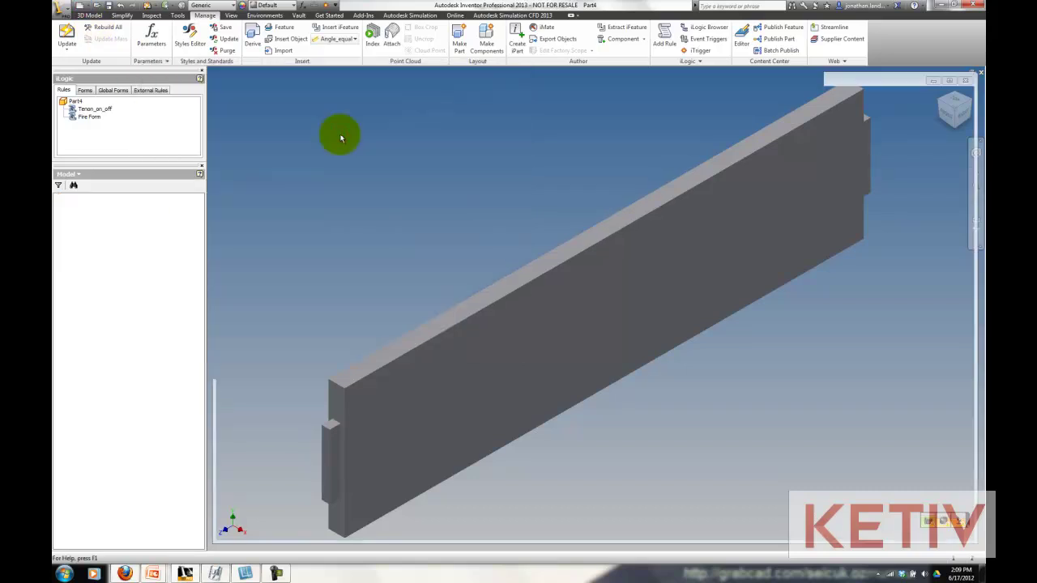
right_click(338, 134)
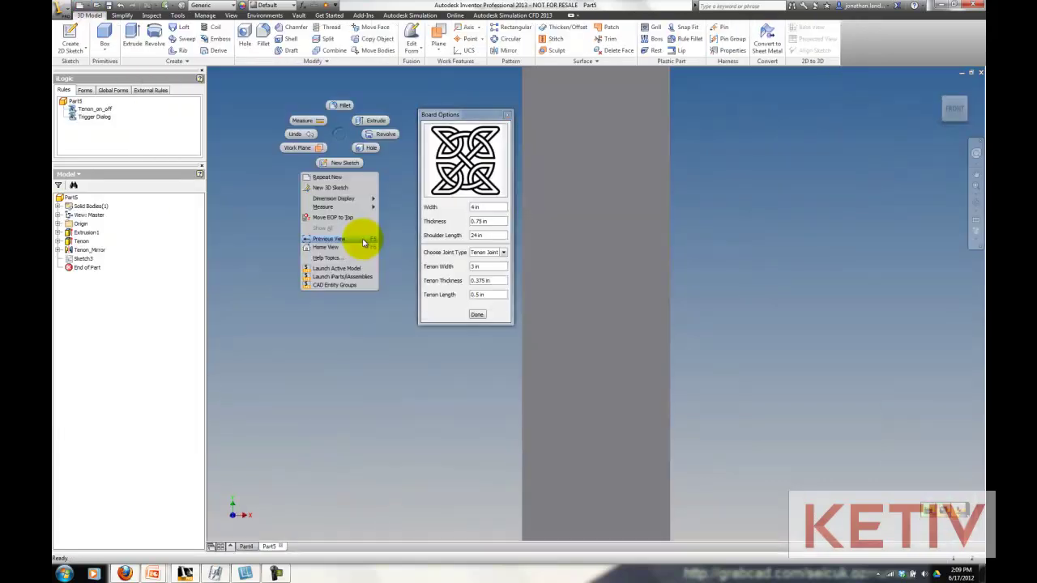
click(353, 247)
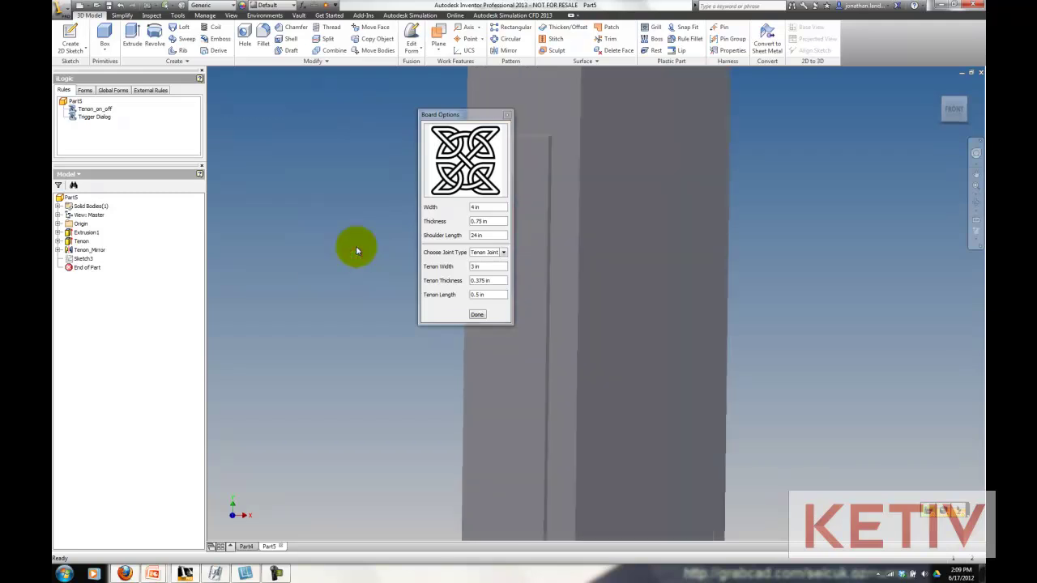